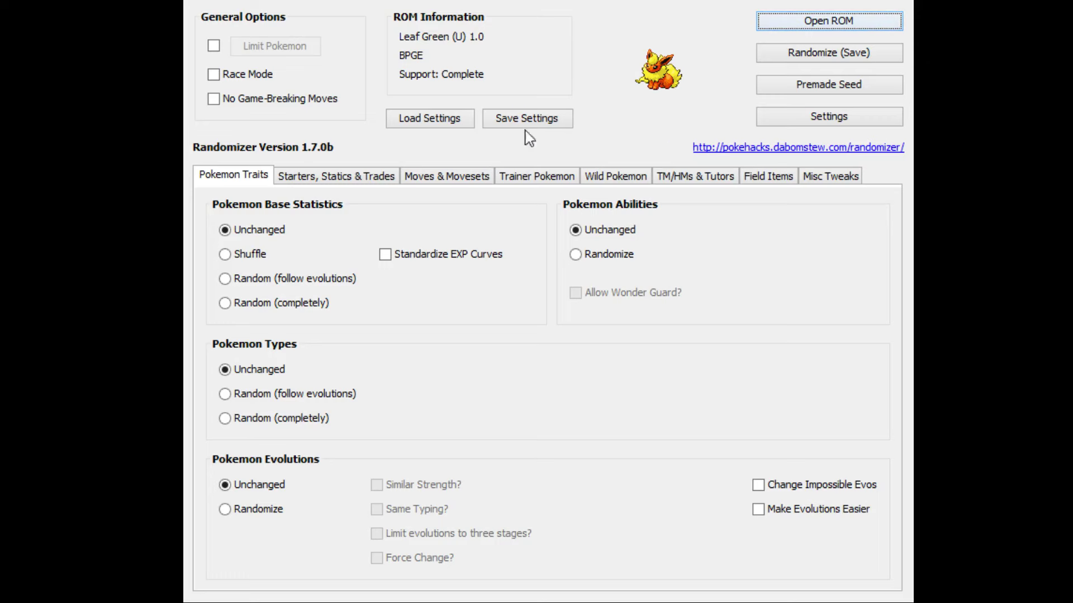
Look through the randomization setting categories, from starters and movesets through to the miscellaneous tweaks.
click(343, 178)
click(405, 177)
click(534, 178)
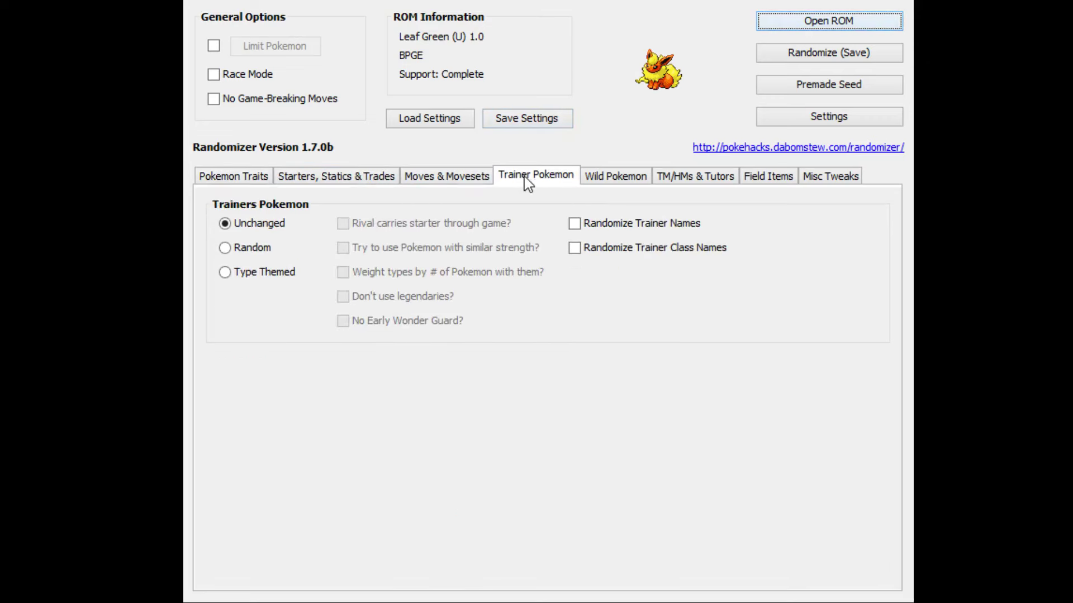
click(646, 178)
click(702, 177)
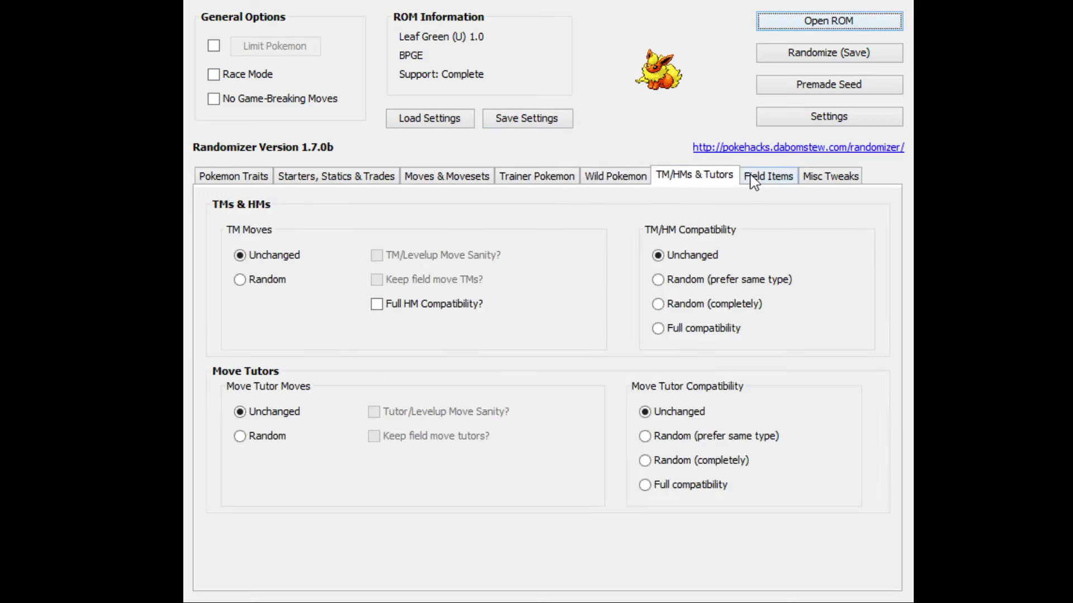
click(774, 178)
click(843, 175)
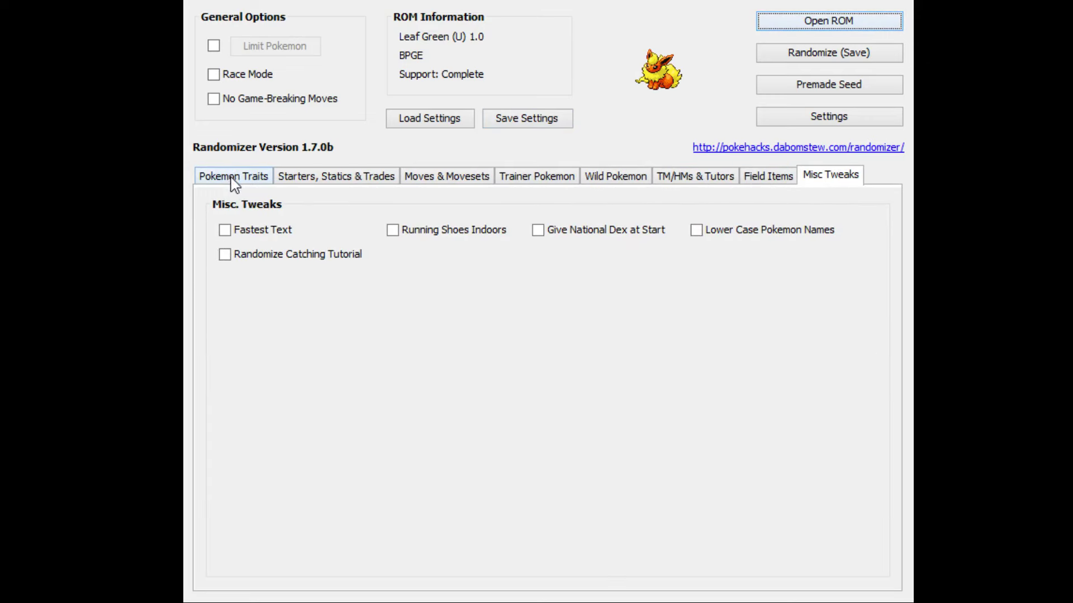
click(214, 47)
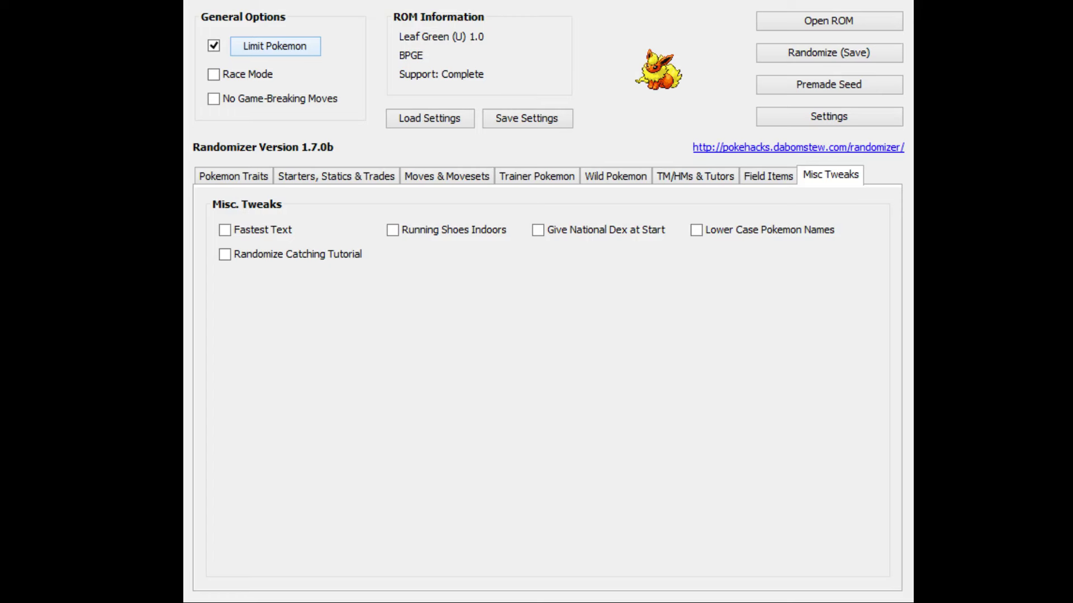
click(213, 46)
click(217, 78)
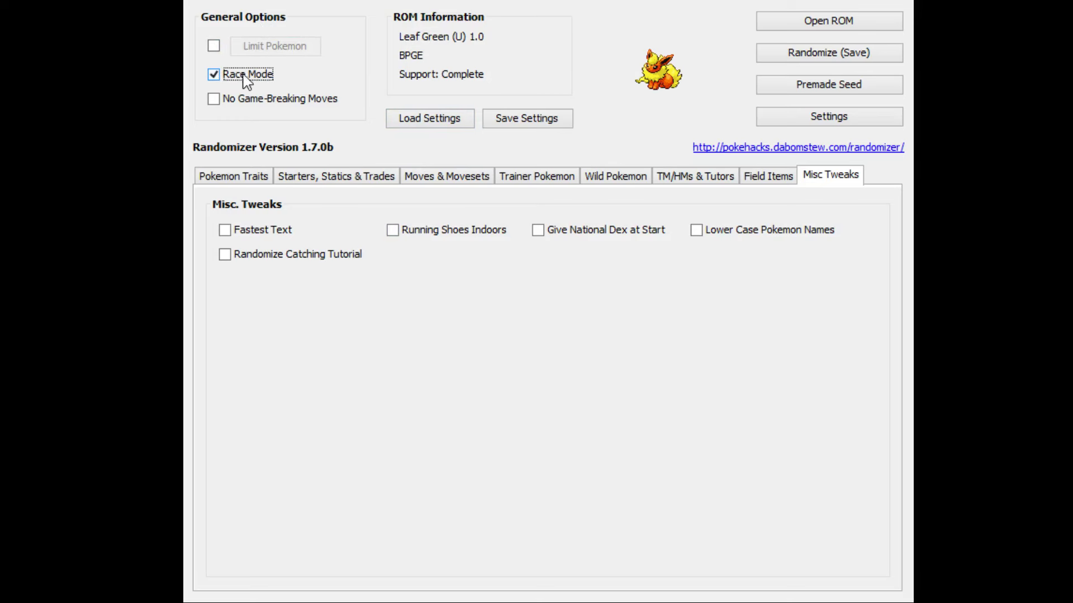
click(215, 76)
Turn on the No Game-Breaking Moves general option.
mouse_move(266, 84)
click(219, 104)
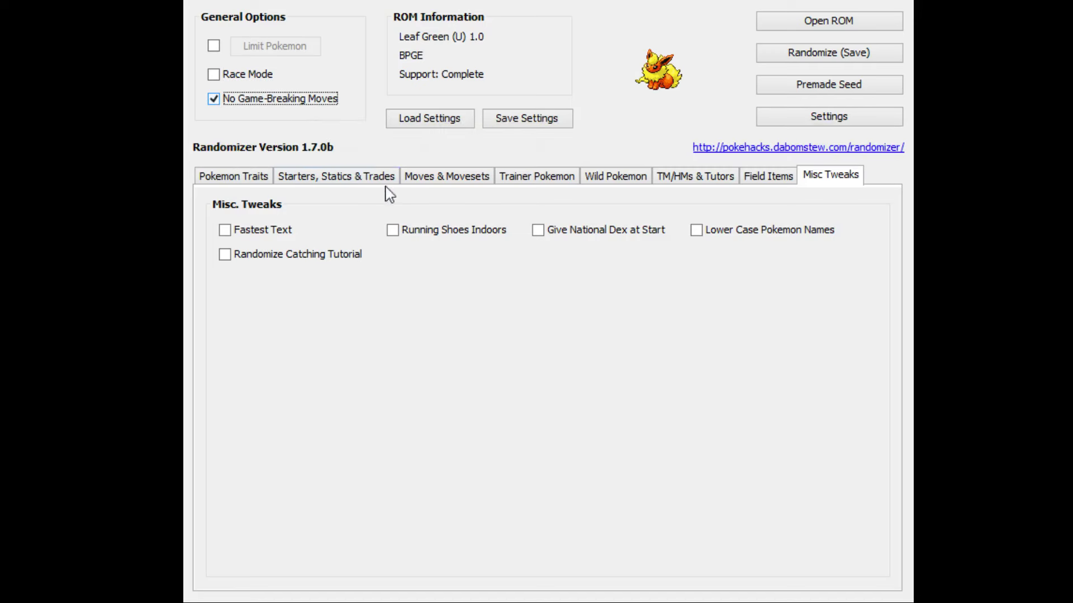
Set Pokemon types to Random (follow evolutions) and randomize evolutions with Make Evolutions Easier and Same Typing enabled.
click(234, 177)
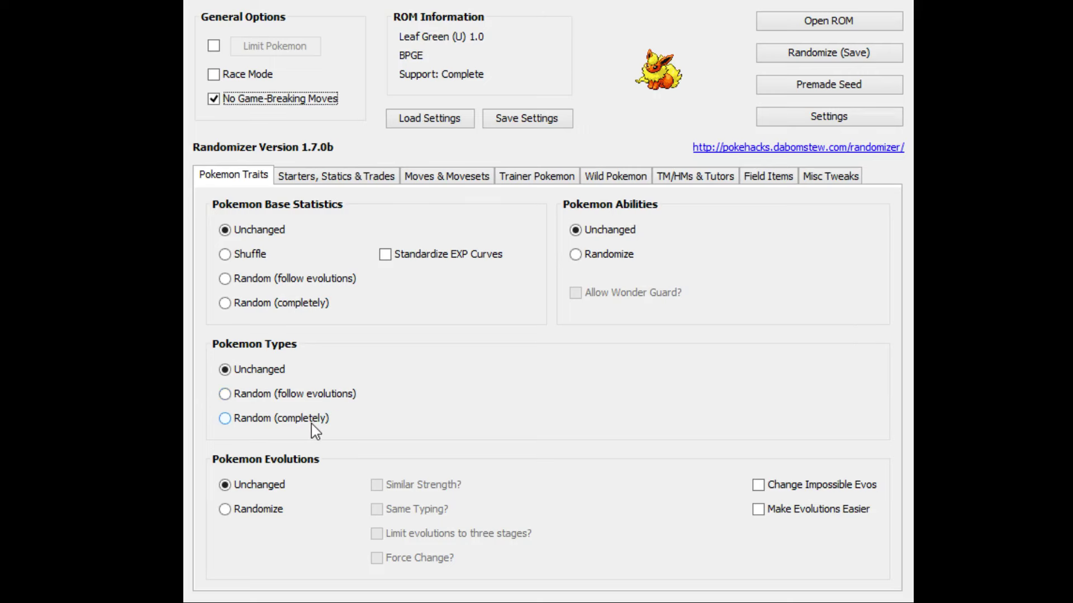
click(304, 400)
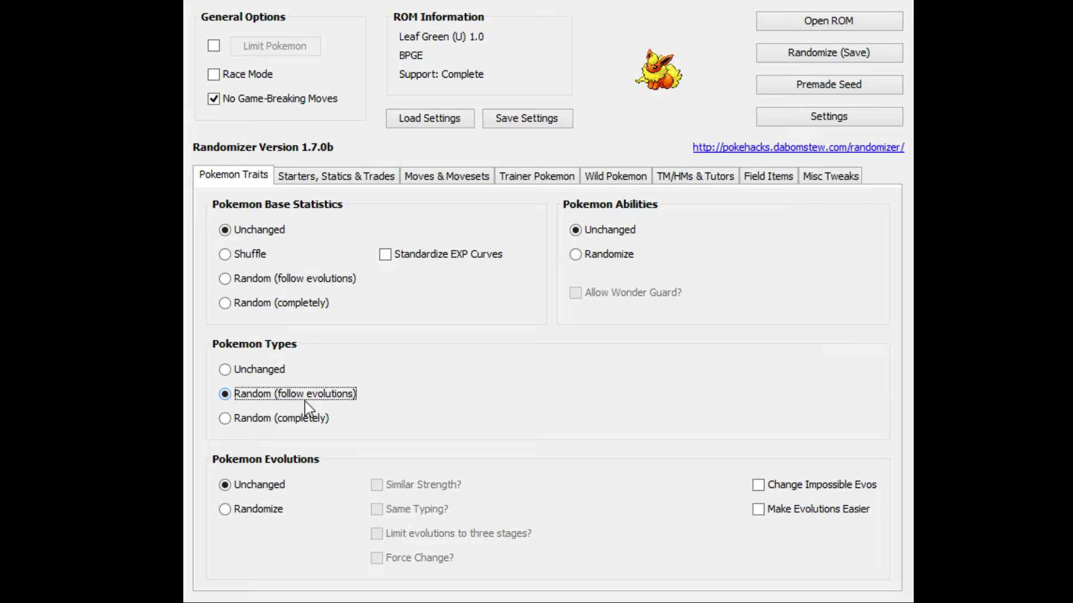
click(227, 510)
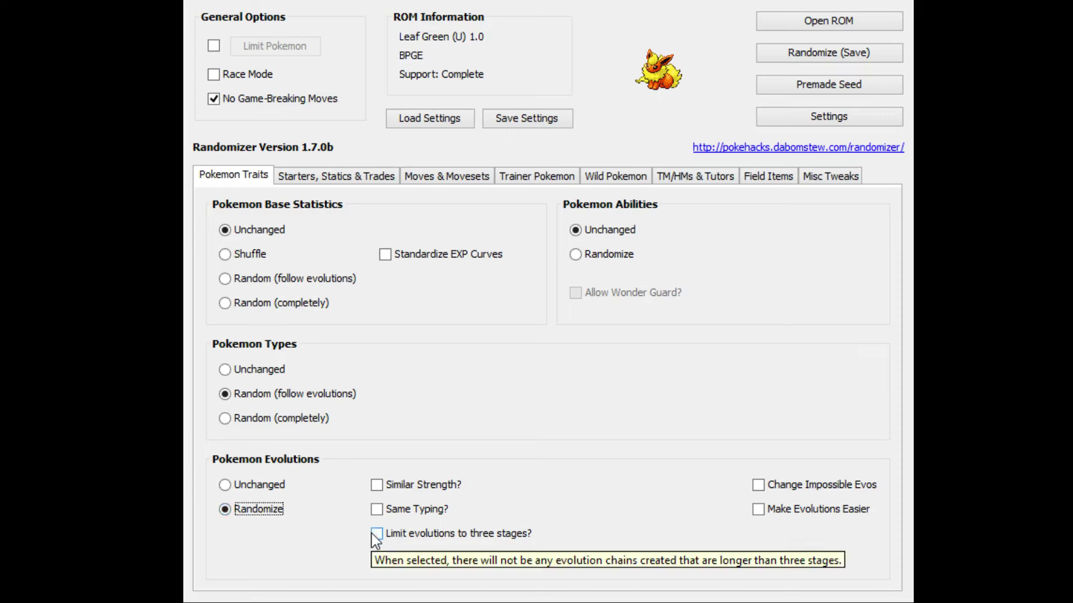
click(759, 510)
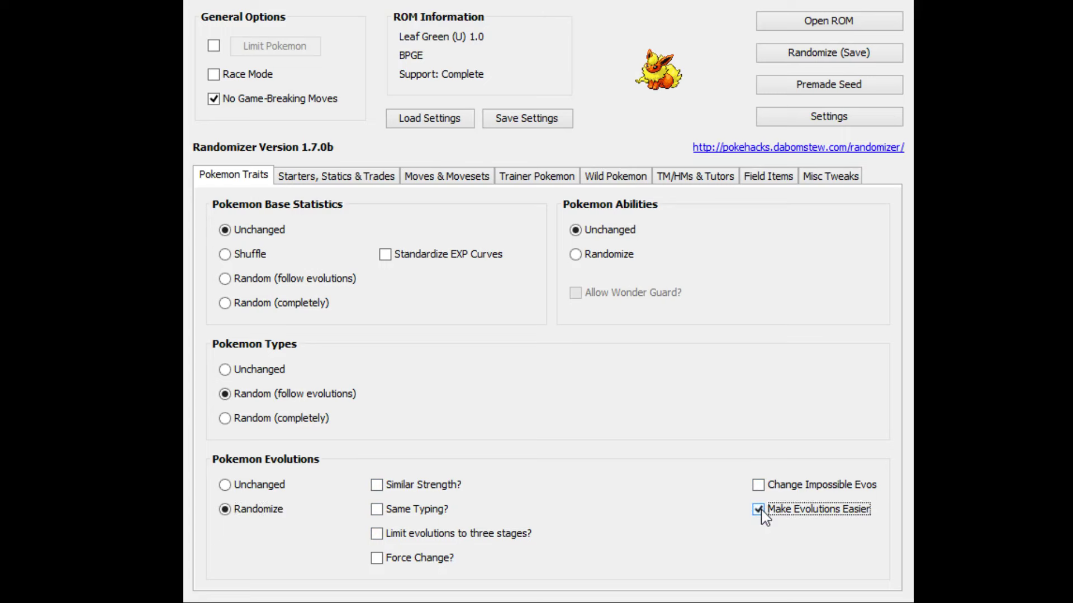
click(377, 510)
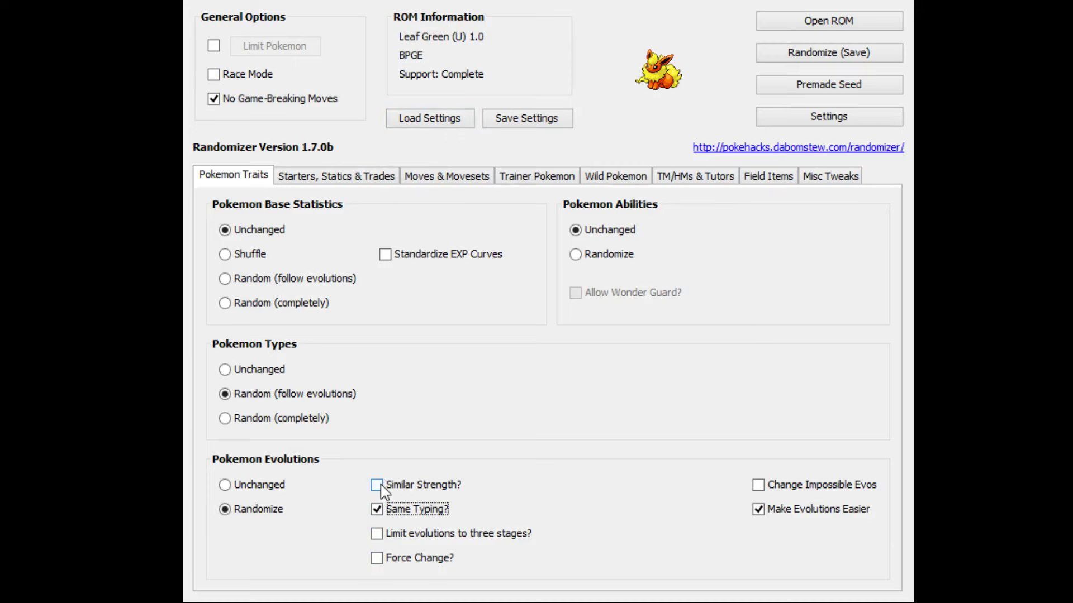
Try the Custom option for the starter Pokemon and browse the species available for the first starter.
click(322, 178)
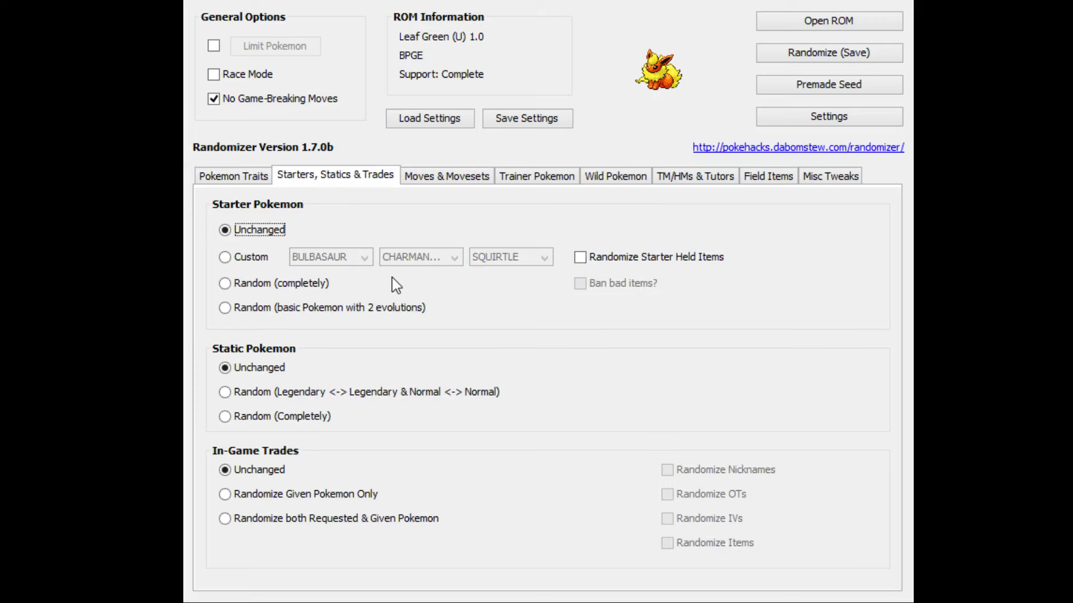
click(263, 258)
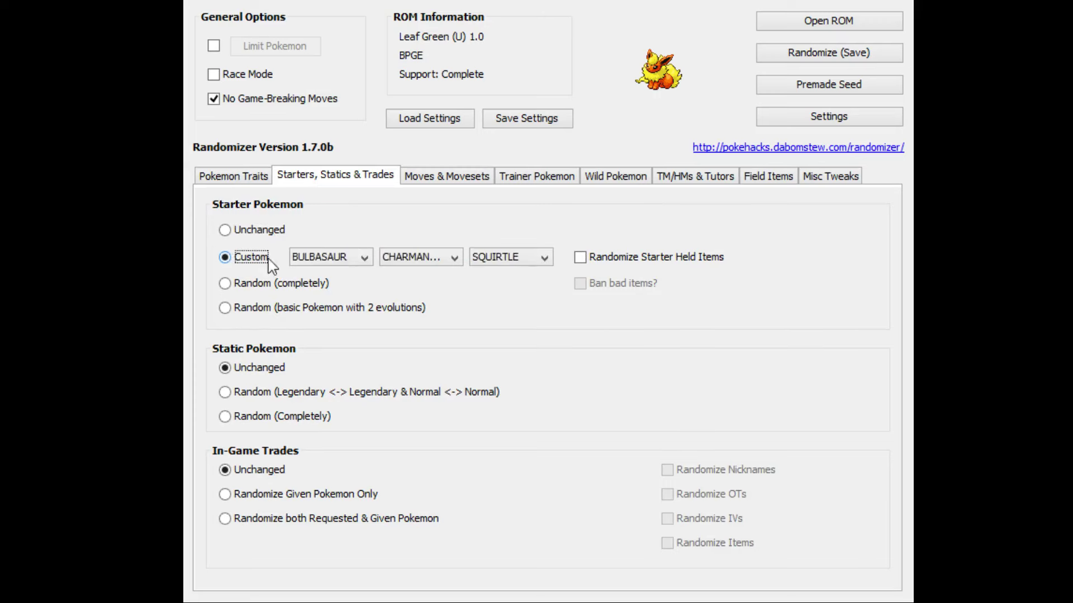
click(364, 257)
drag(366, 291, 373, 388)
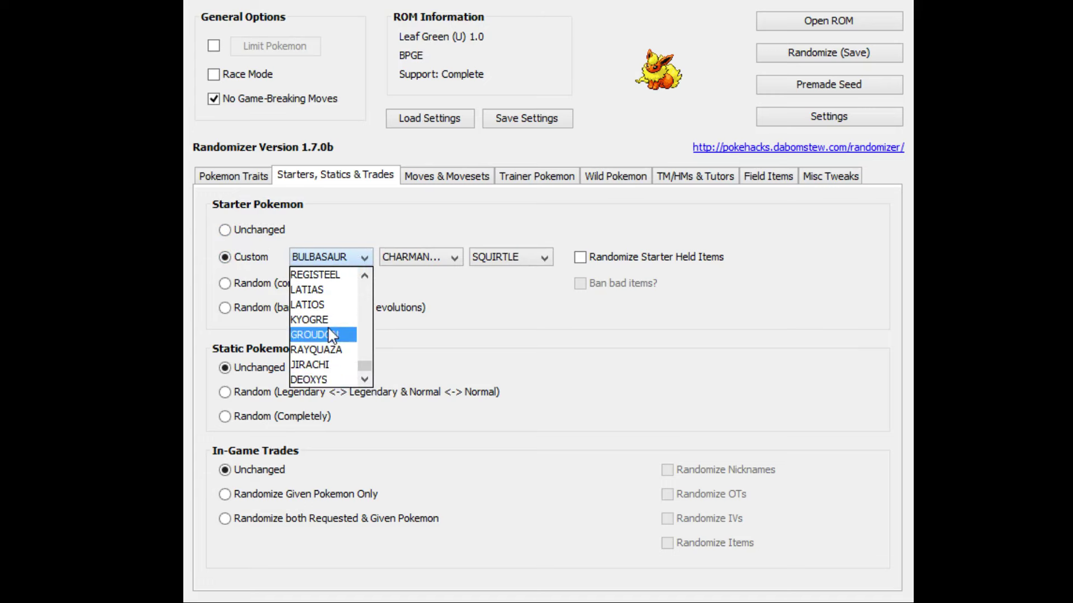
scroll(333, 335, up, 4)
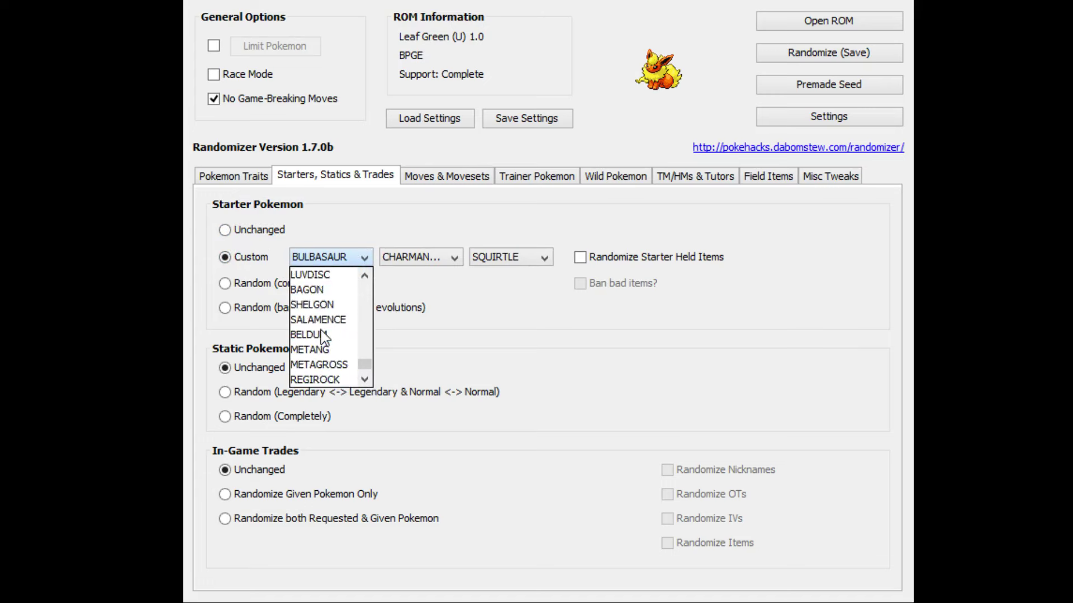
click(457, 355)
Set starters to Random (completely) with randomized held items, and set static Pokemon to Random (Completely).
click(229, 285)
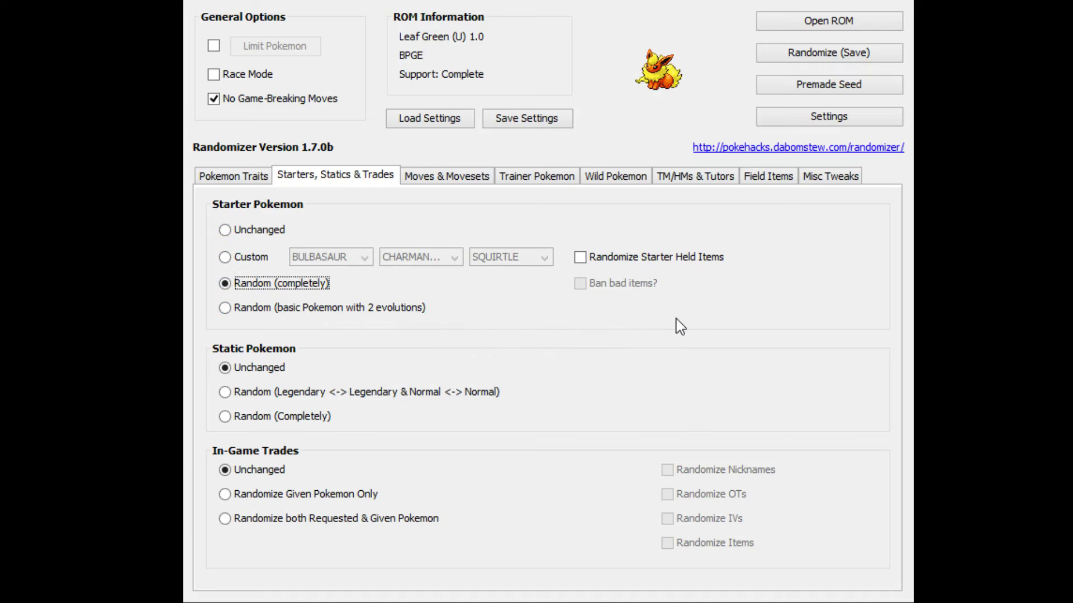
click(579, 262)
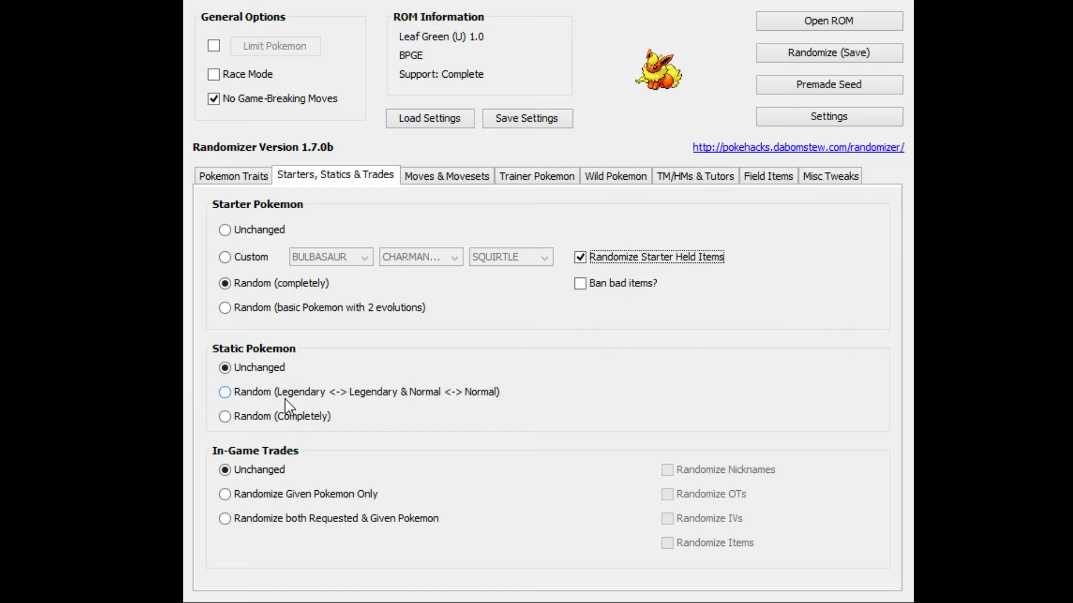
mouse_move(268, 400)
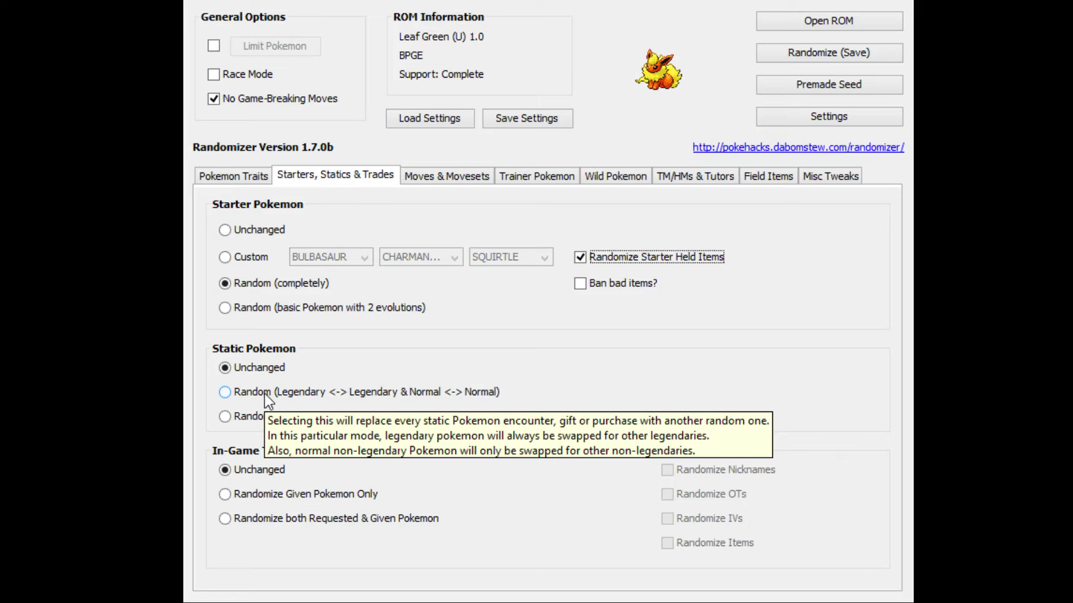
click(224, 416)
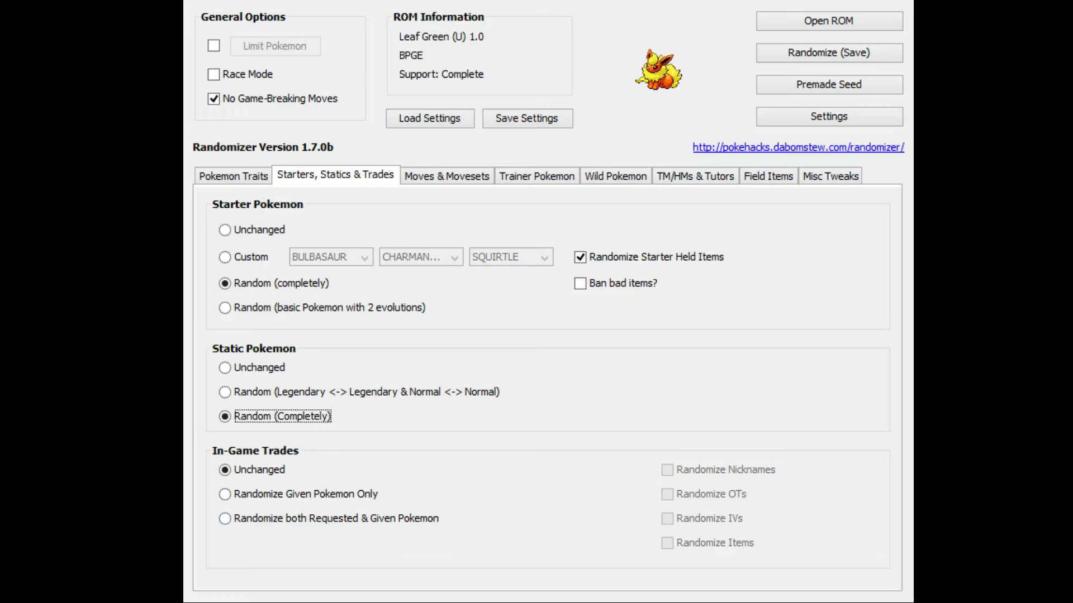
Set the Pokemon movesets to Random (completely).
click(451, 178)
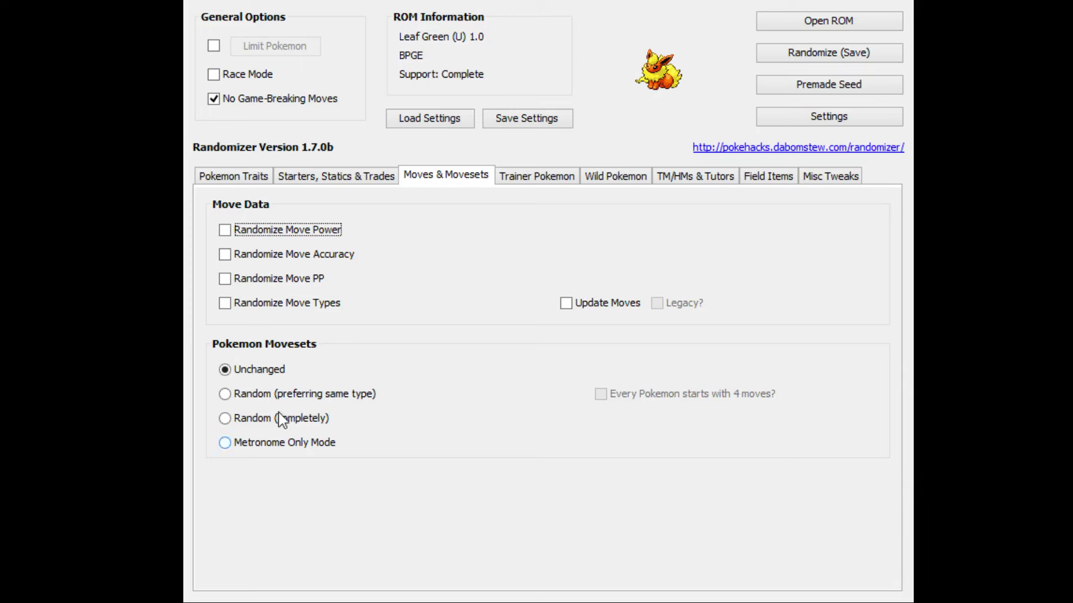
click(224, 419)
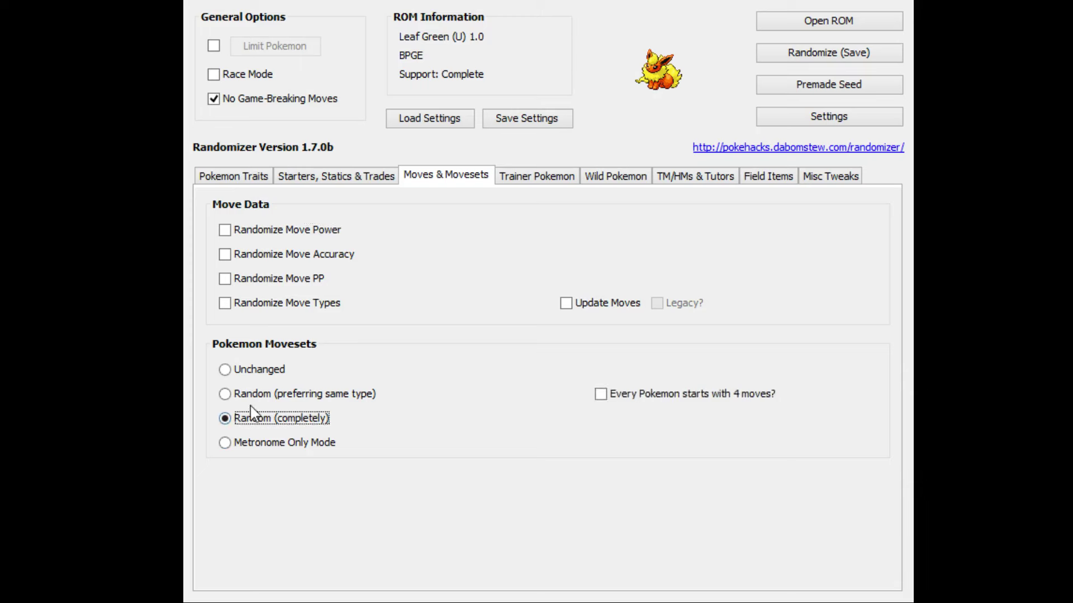
mouse_move(290, 403)
Set the trainers' Pokemon to Random, and randomize both trainer names and trainer class names.
click(531, 179)
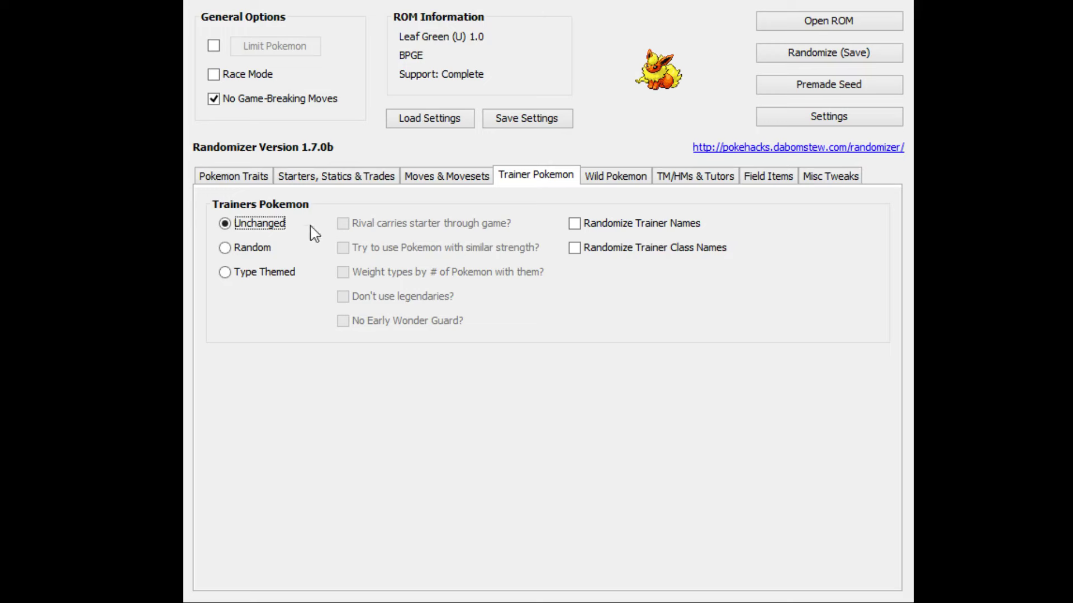
click(225, 276)
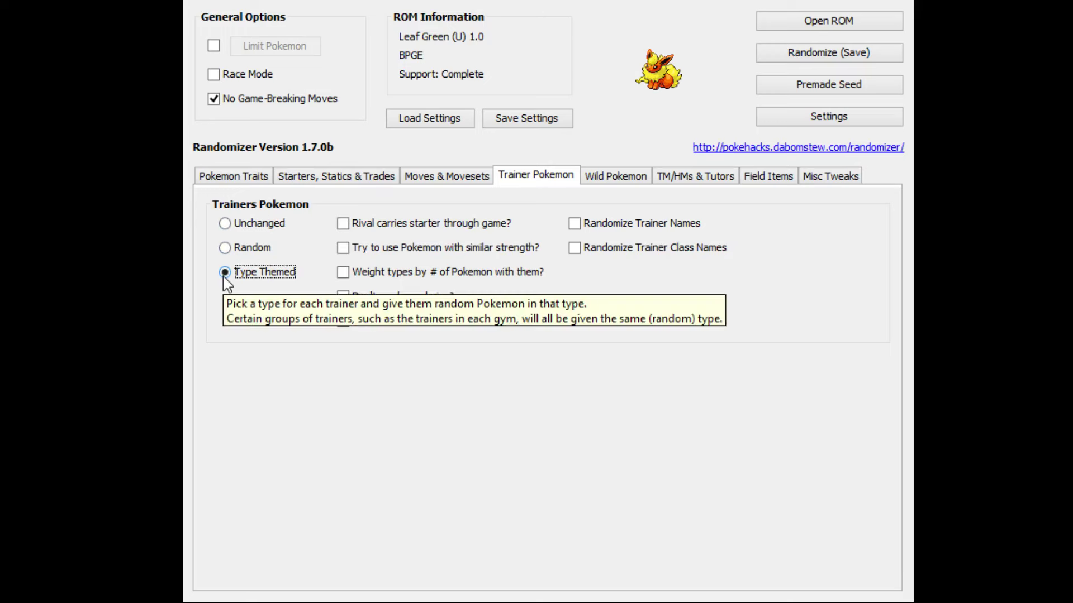
click(230, 250)
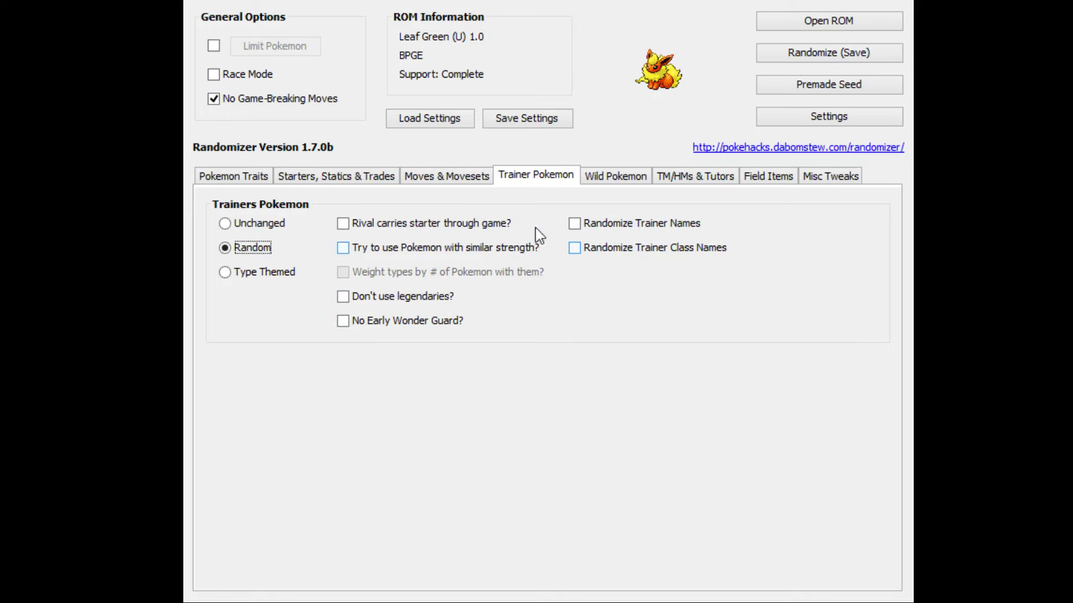
click(575, 223)
click(575, 249)
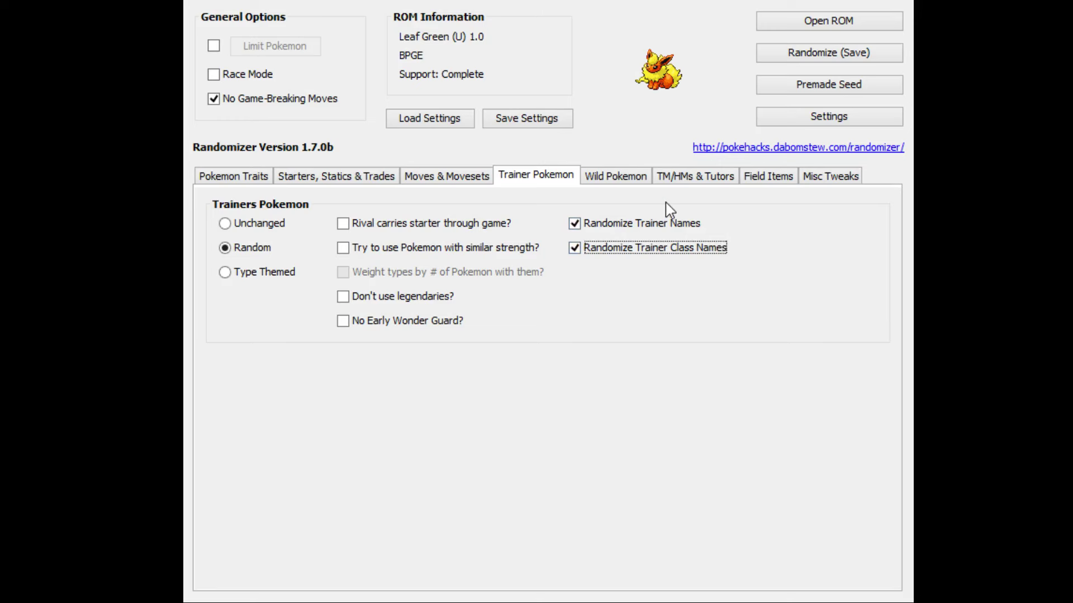
Set wild Pokemon to Random with no additional rule, and randomize their held items.
click(642, 185)
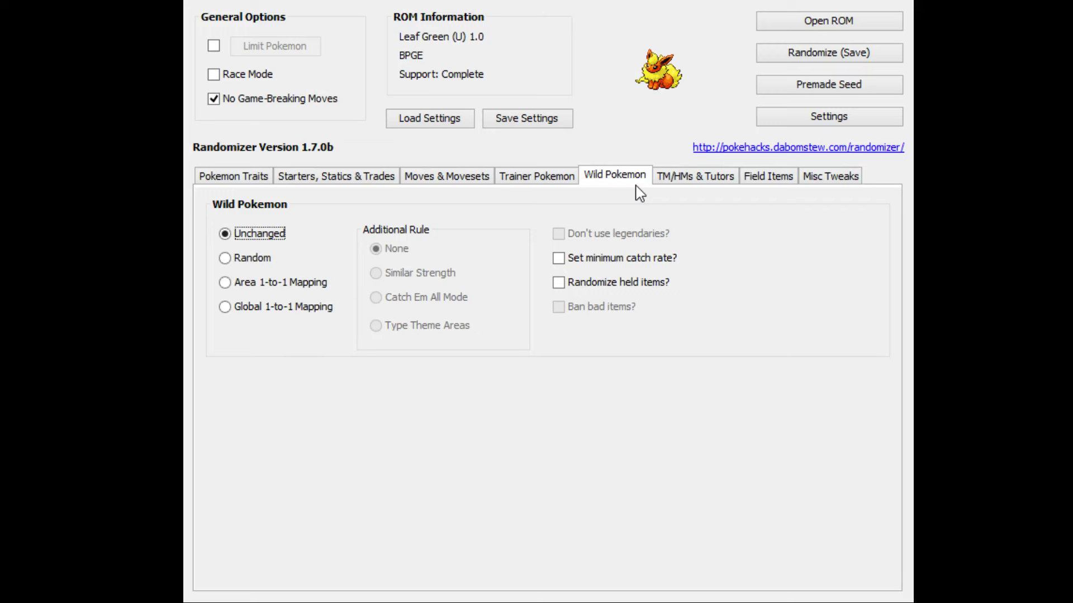
click(226, 258)
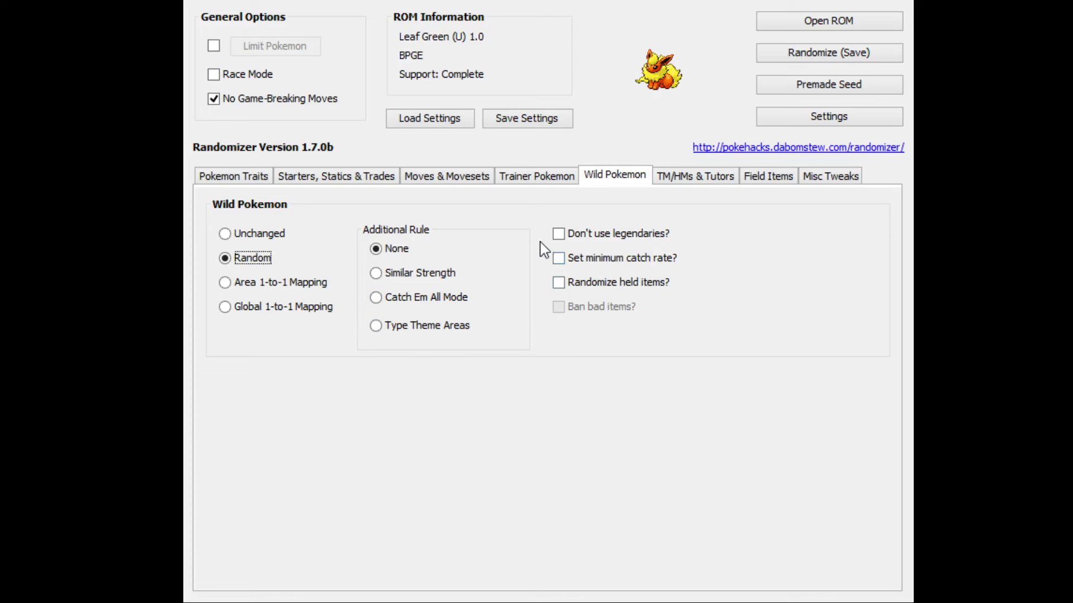
click(566, 289)
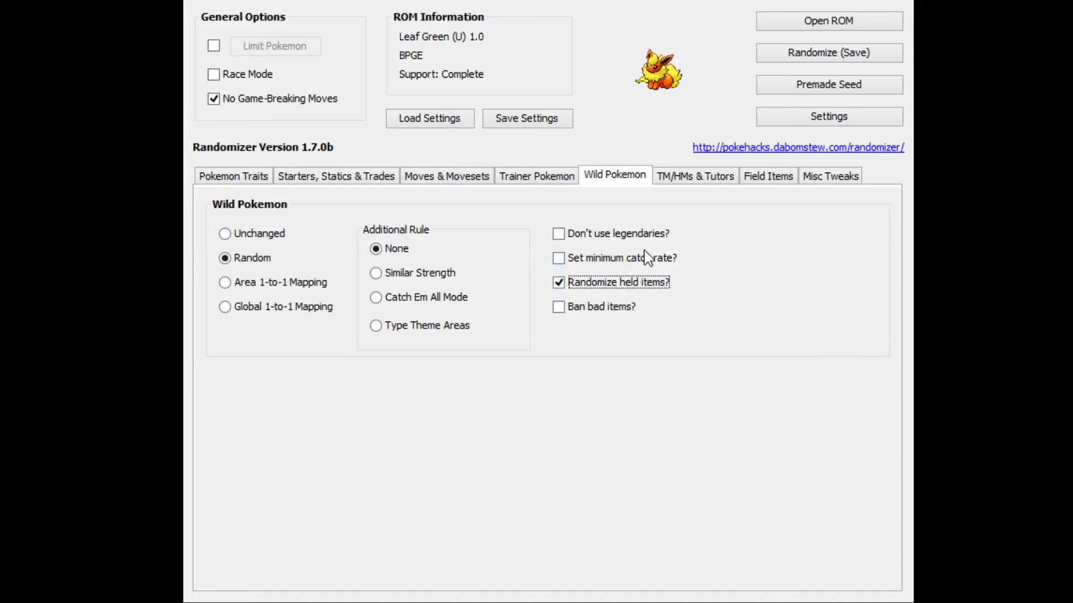
Review the TM/HM and tutor options without changing them, and set the field items to Randomize.
click(697, 183)
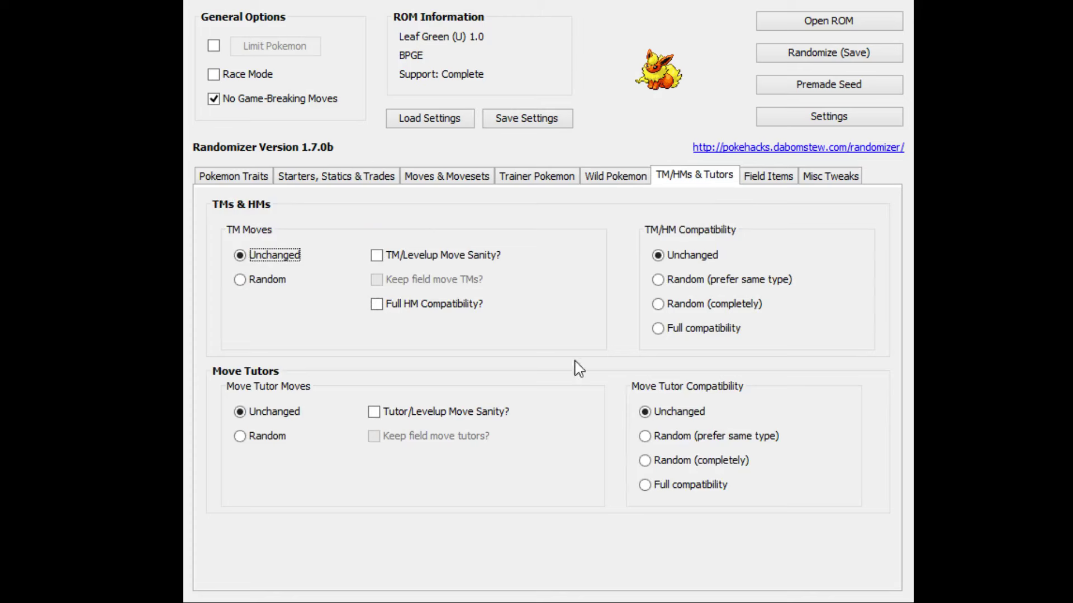
click(795, 184)
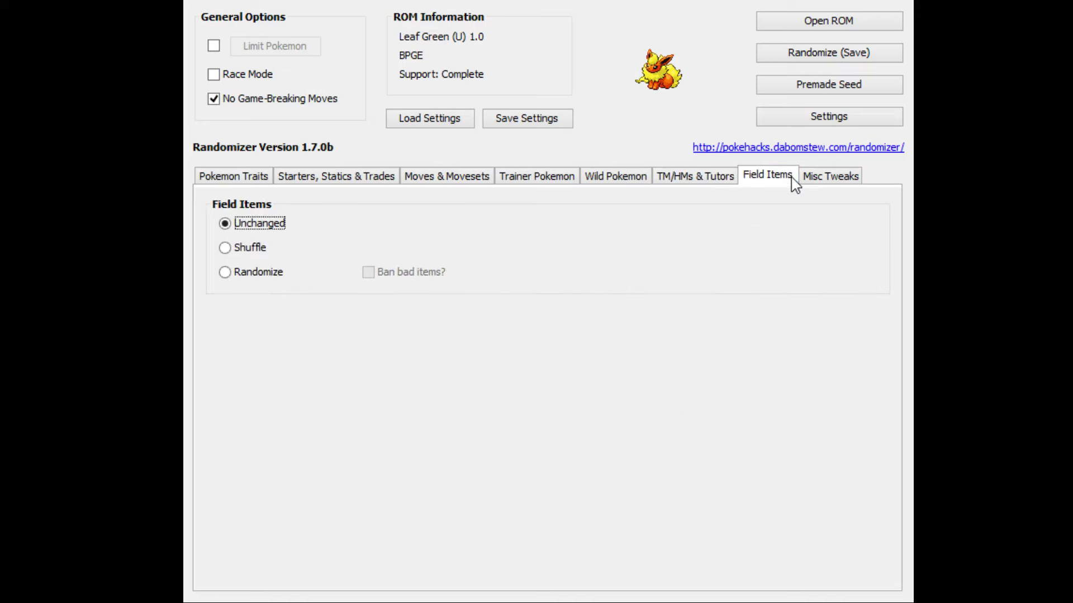
click(732, 180)
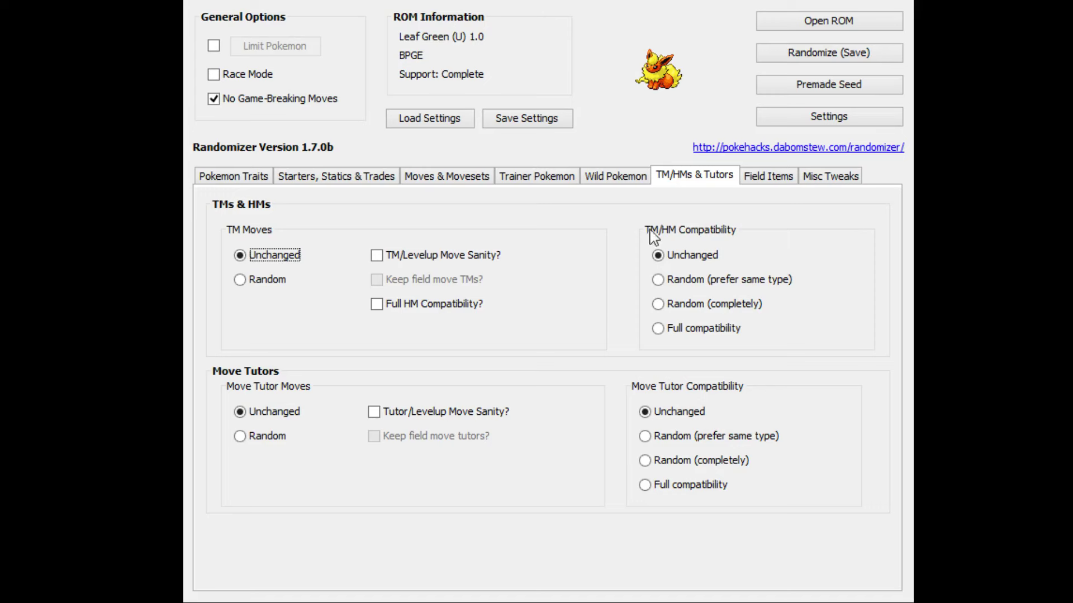
click(787, 186)
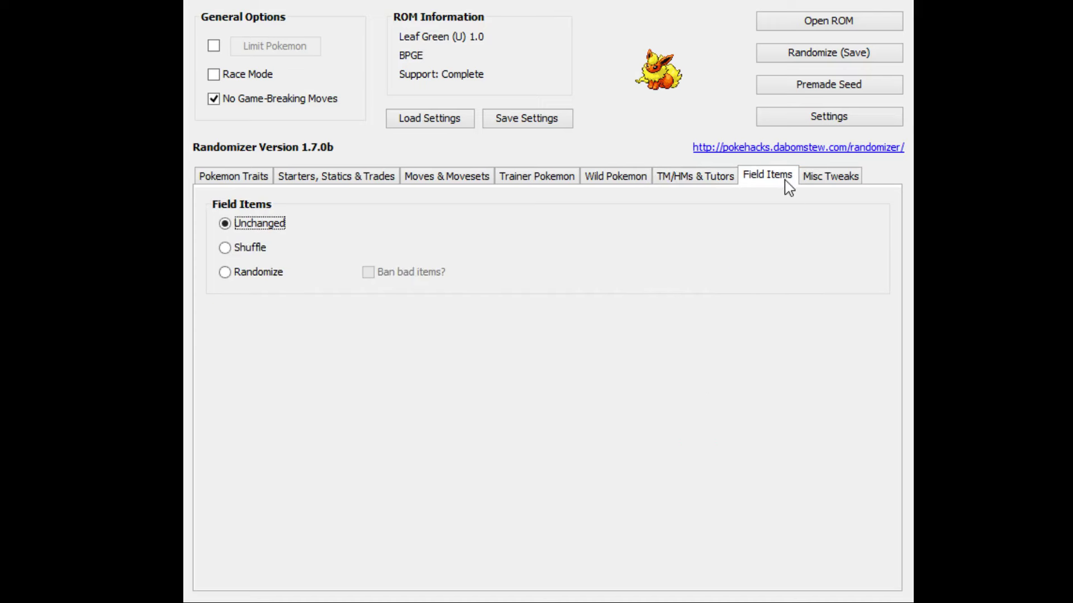
click(226, 274)
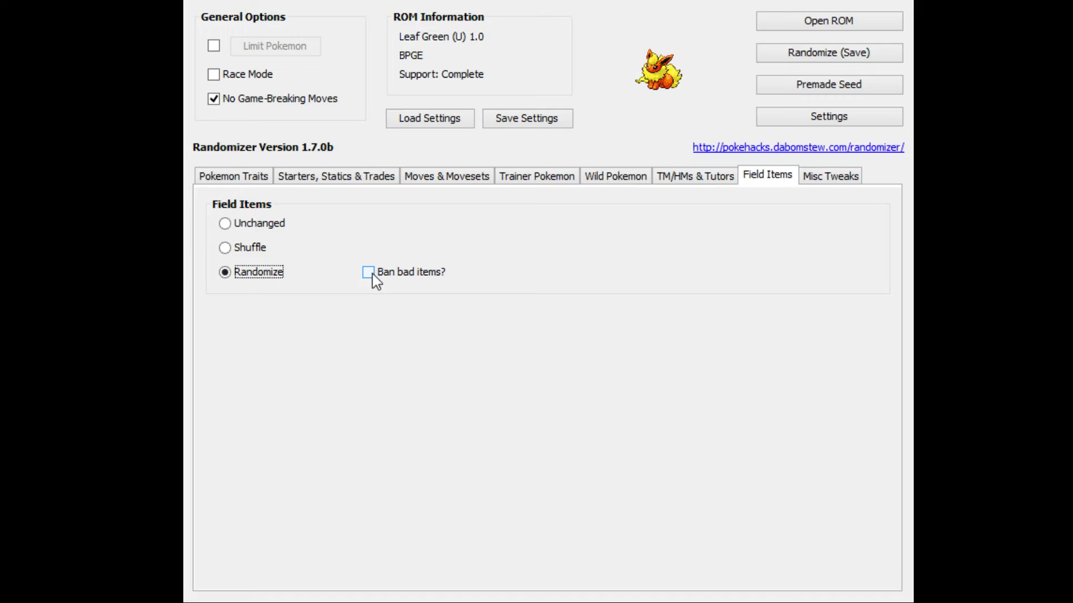
Enable the Randomize Catching Tutorial option among the miscellaneous tweaks.
click(820, 179)
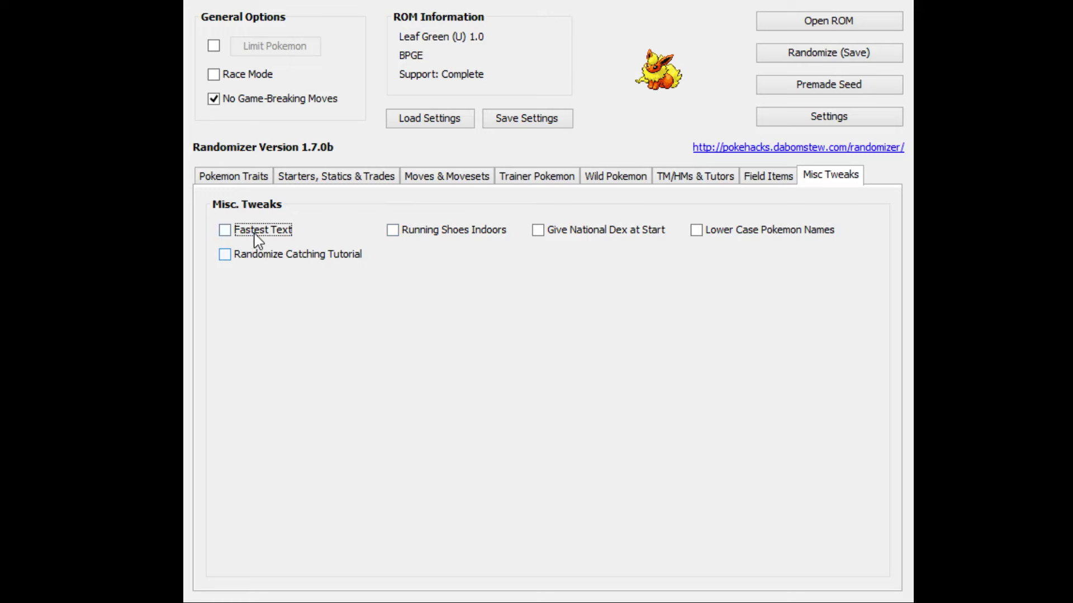
mouse_move(414, 246)
click(334, 261)
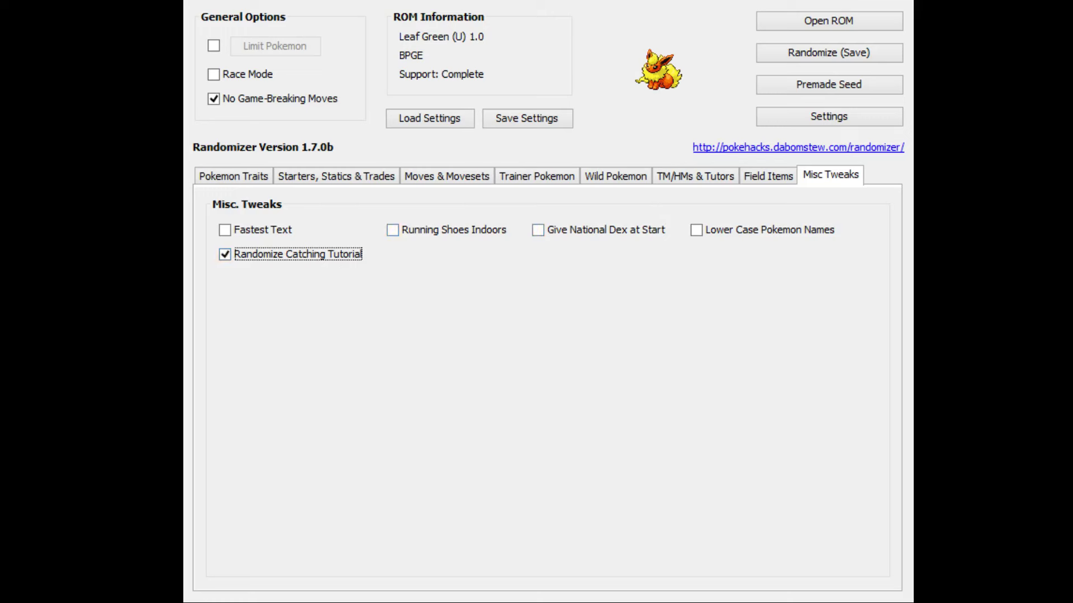
Start randomizing and saving the Leaf Green ROM with the chosen settings.
click(853, 59)
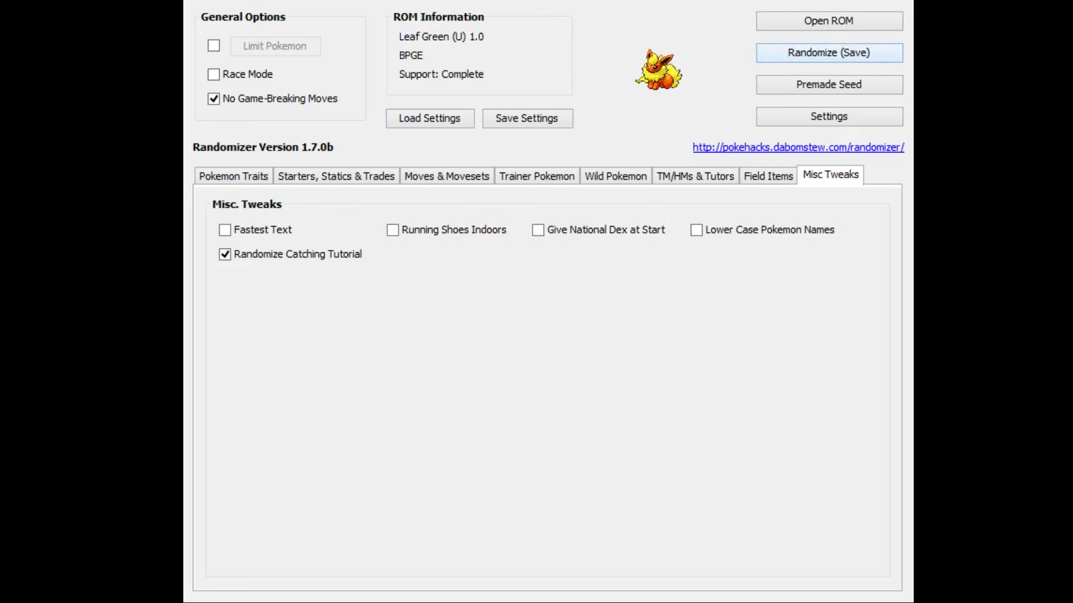